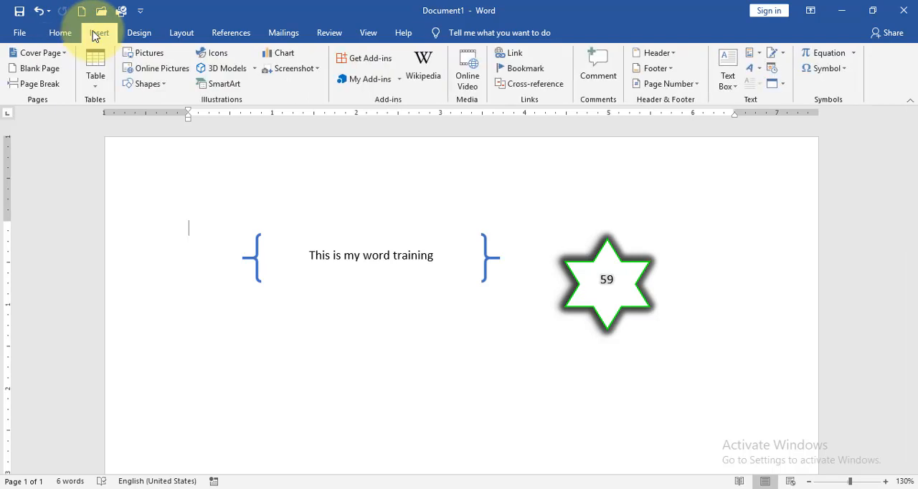
click(148, 84)
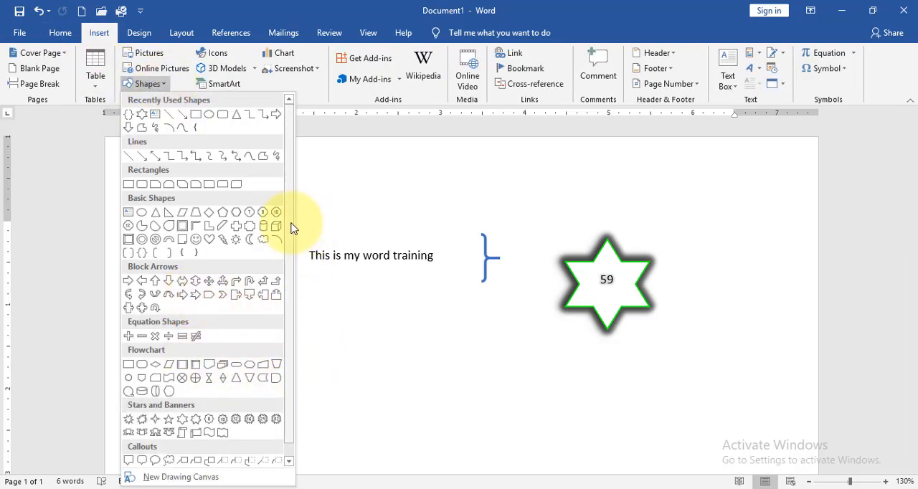
scroll(293, 237, down, 1)
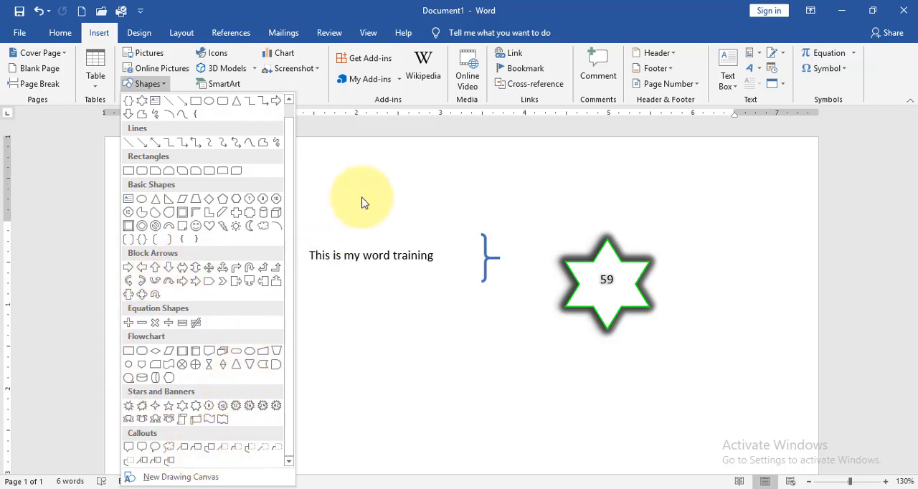
click(377, 176)
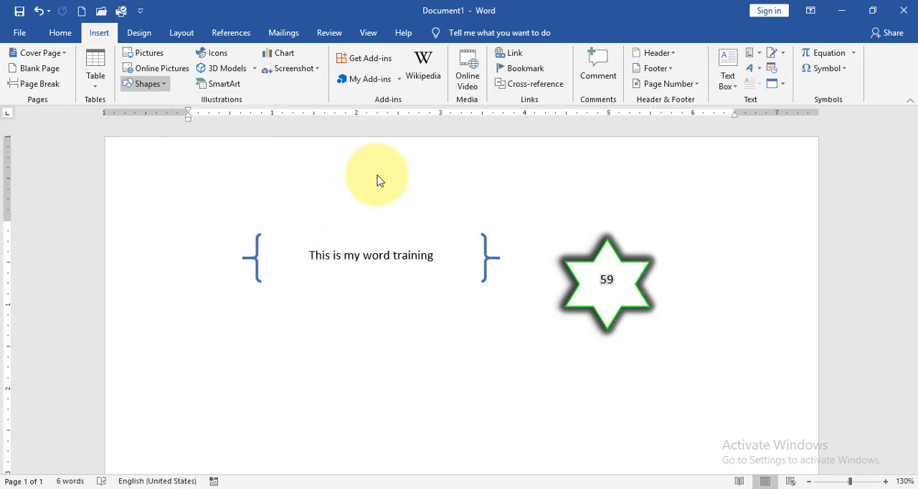
Open the icon library and examine categories such as People, Process, Puzzles and games, Security and justice, Signs and symbols, and Vehicles
click(214, 57)
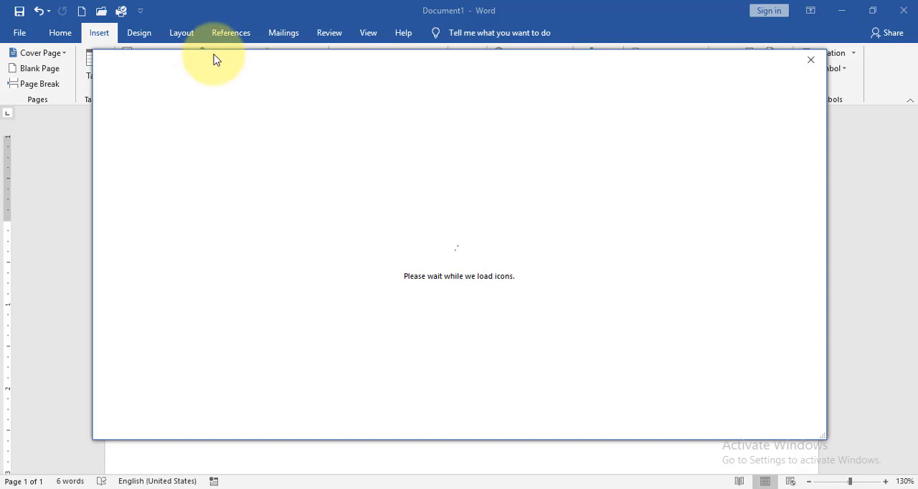
drag(213, 63, 207, 105)
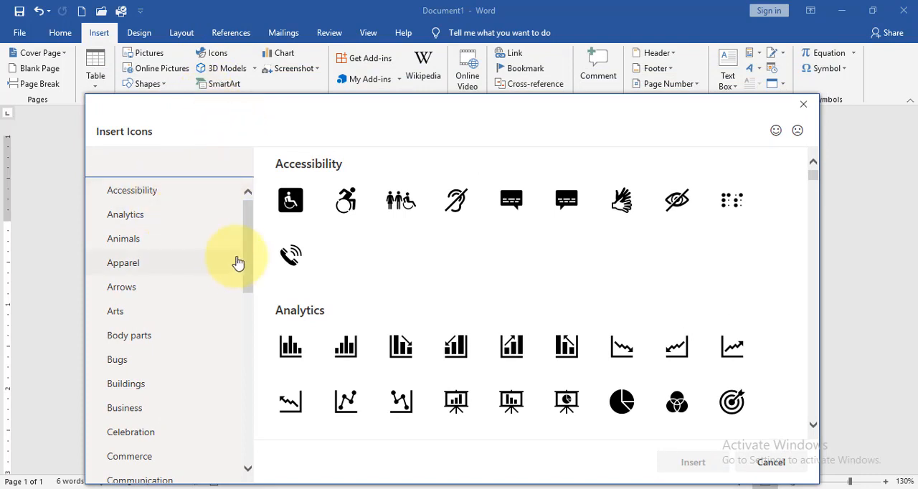
drag(250, 259, 214, 436)
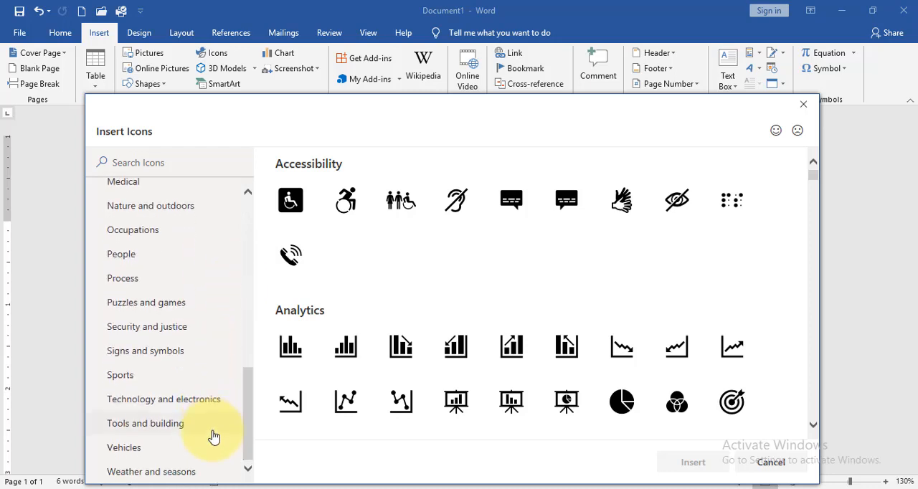
click(115, 266)
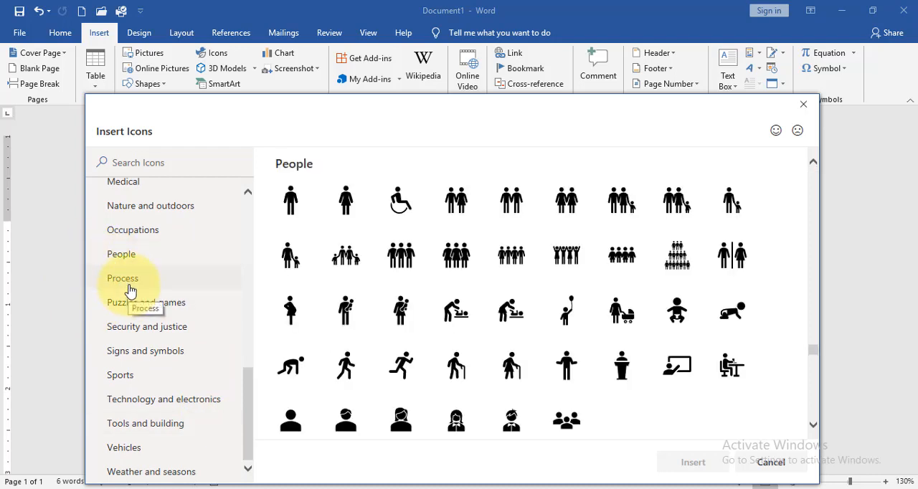
click(129, 289)
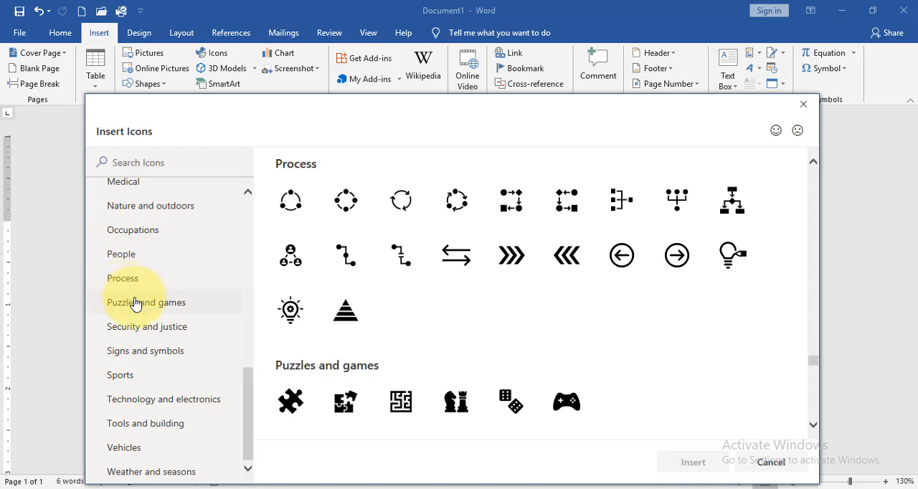
click(139, 304)
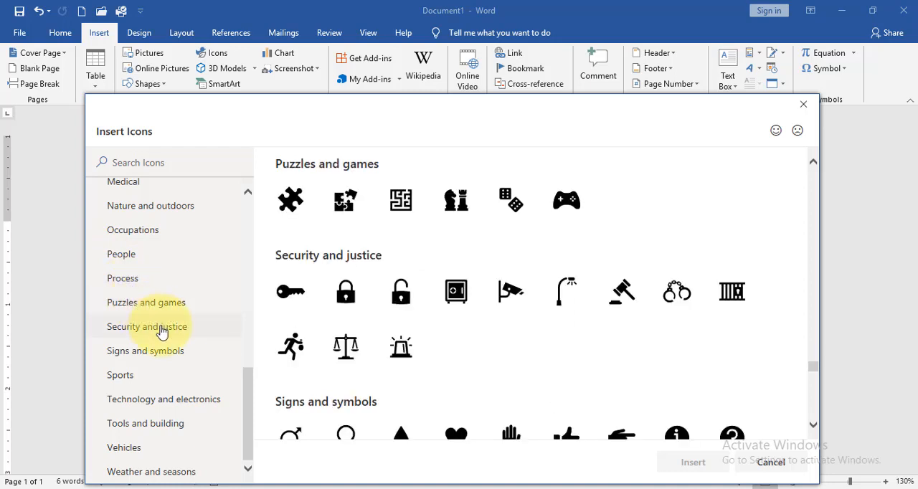
click(161, 331)
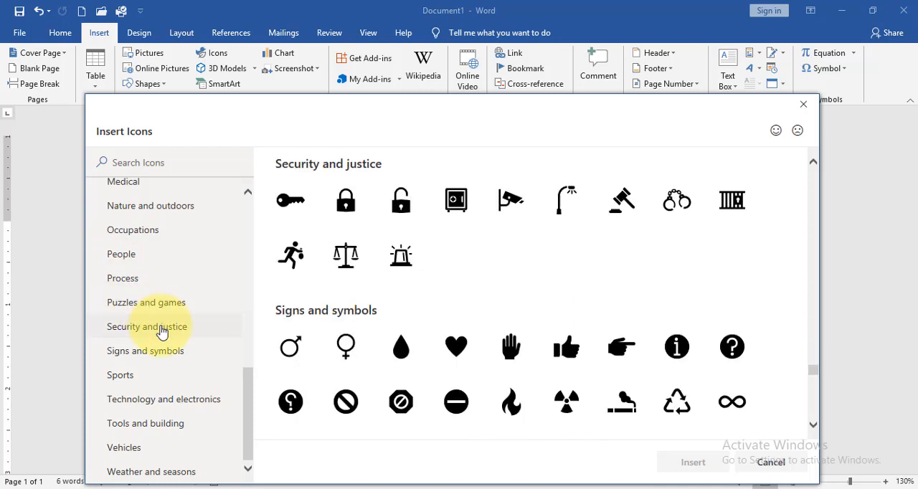
click(176, 363)
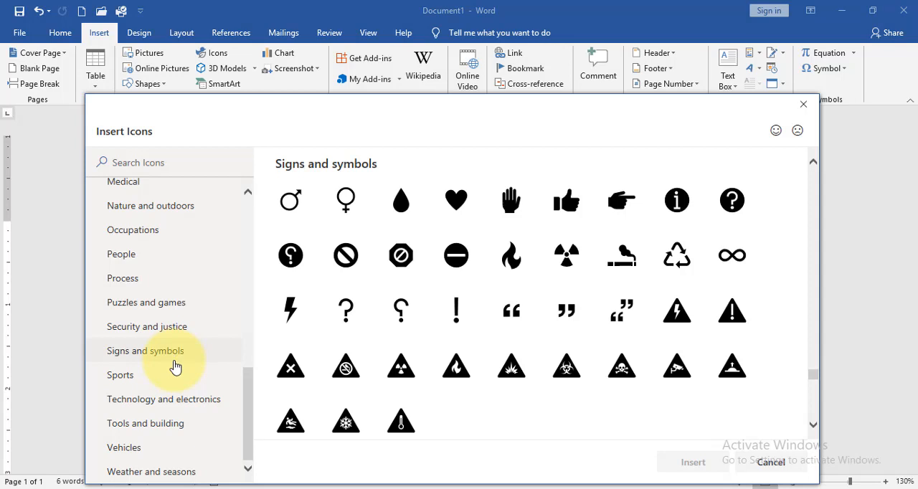
click(131, 454)
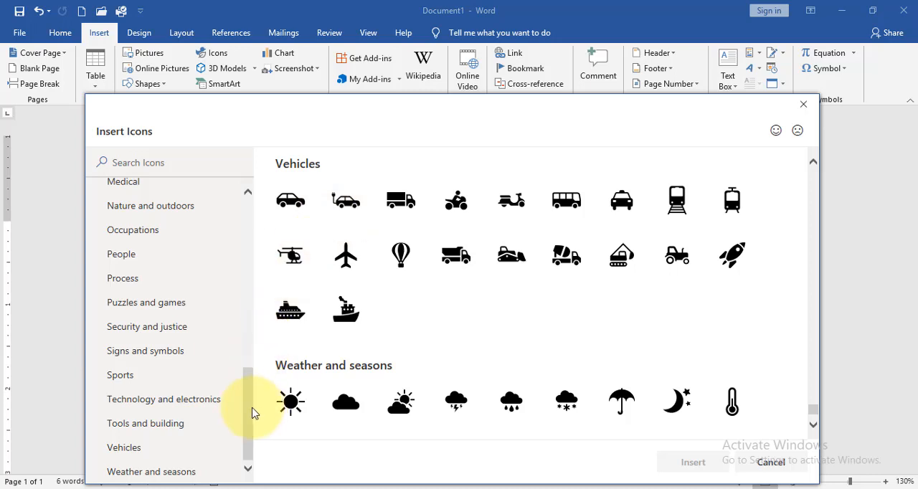
drag(254, 414, 250, 230)
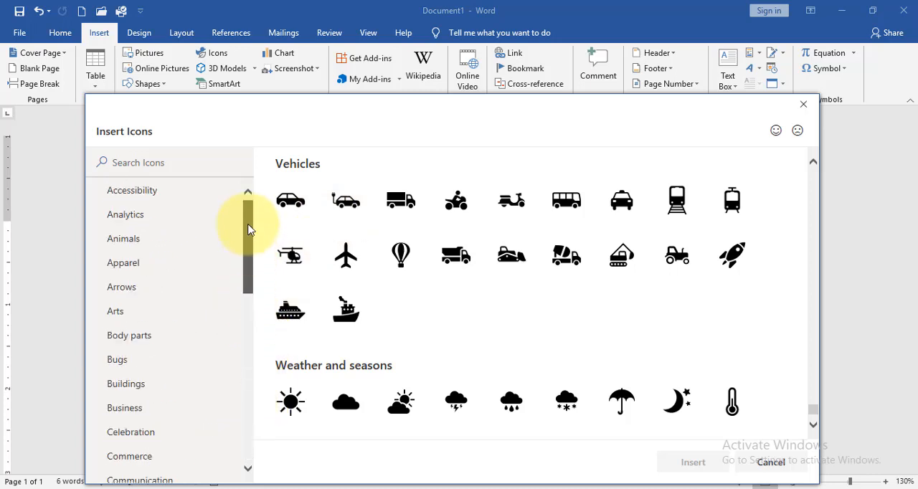
Insert the peacock icon from the Animals category into the document
click(144, 245)
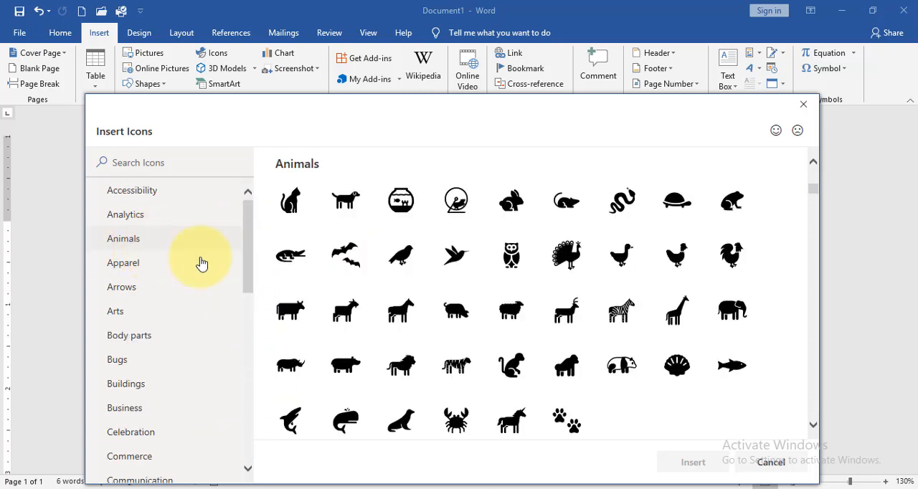
click(578, 268)
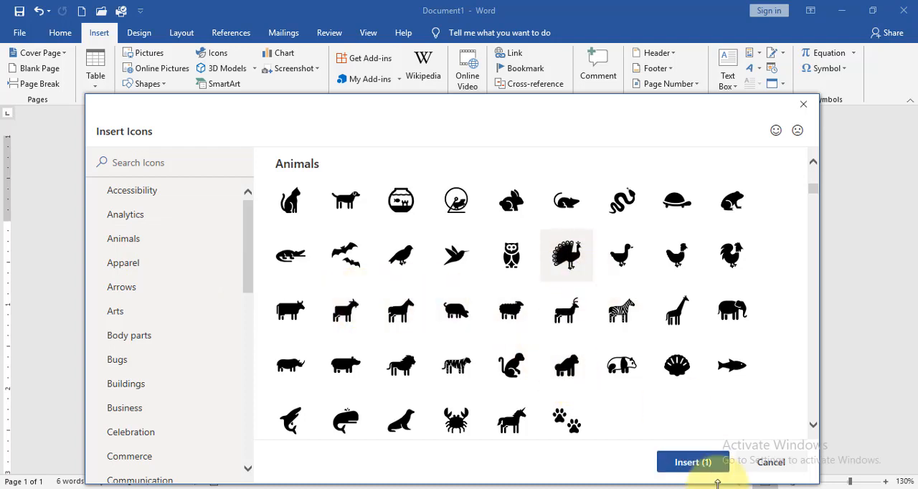
click(692, 470)
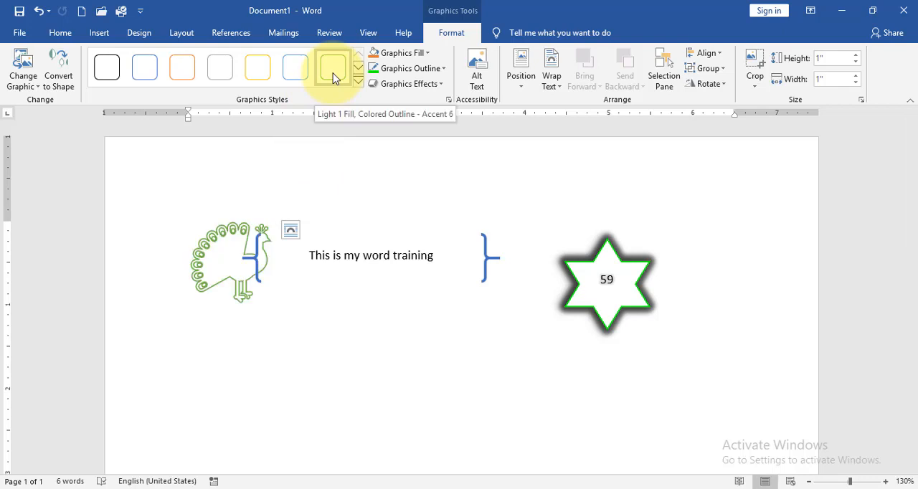
Delete the double-brace shape containing the text "This is my word training"
click(407, 260)
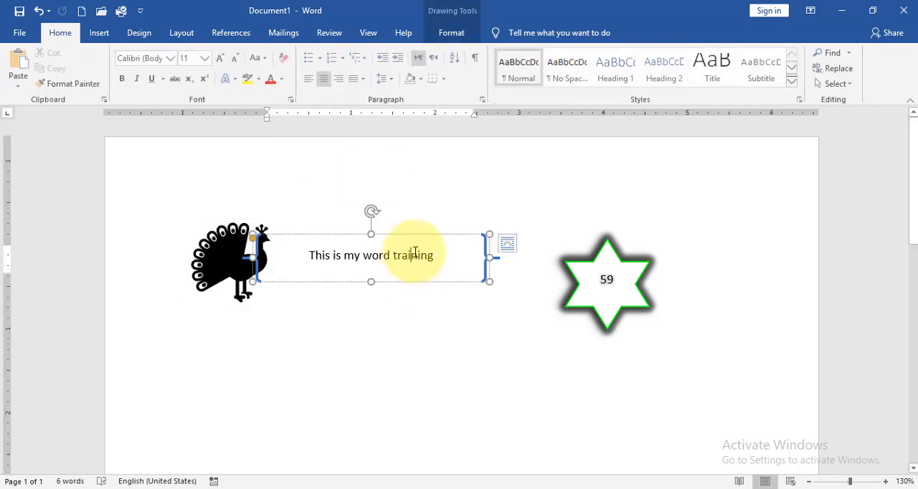
click(406, 235)
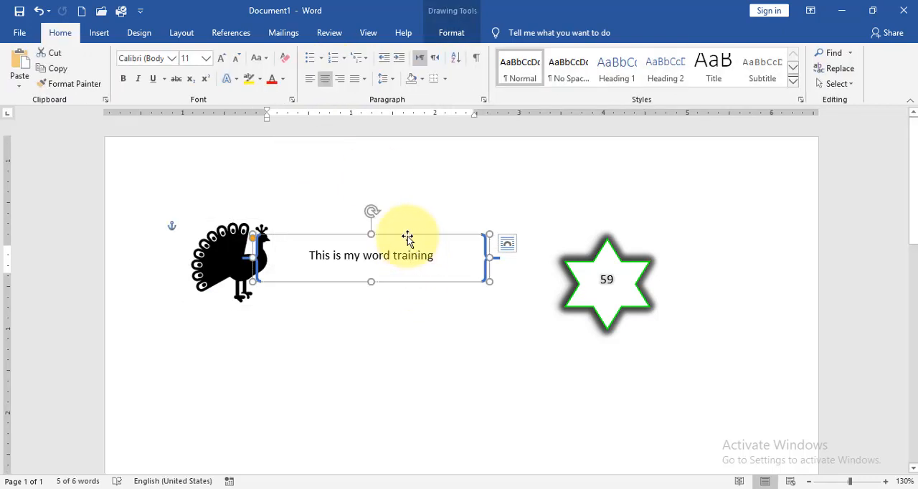
key(Delete)
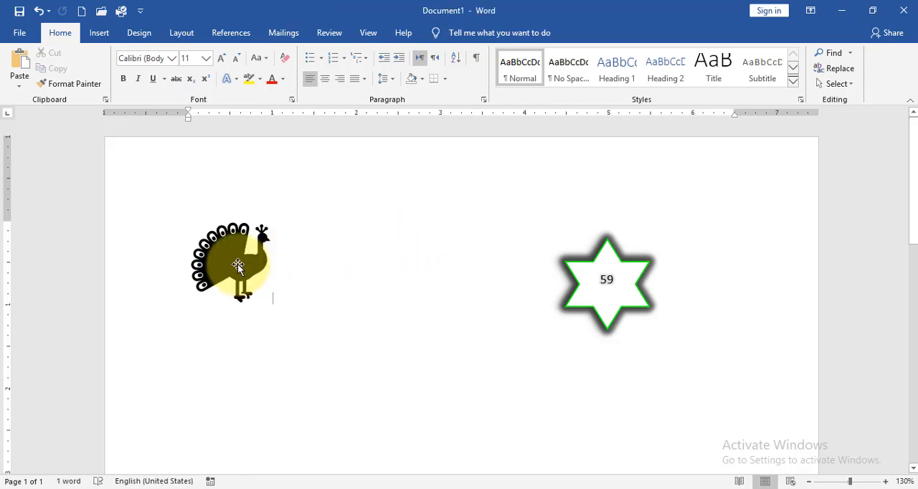
Apply the "Light 1 Fill, Colored Outline - Accent 4" graphics style to the peacock icon
click(237, 264)
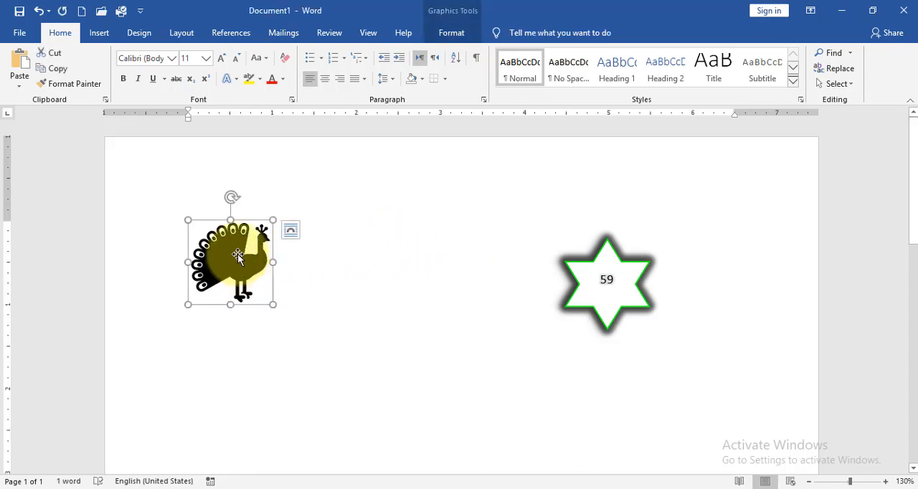
click(452, 33)
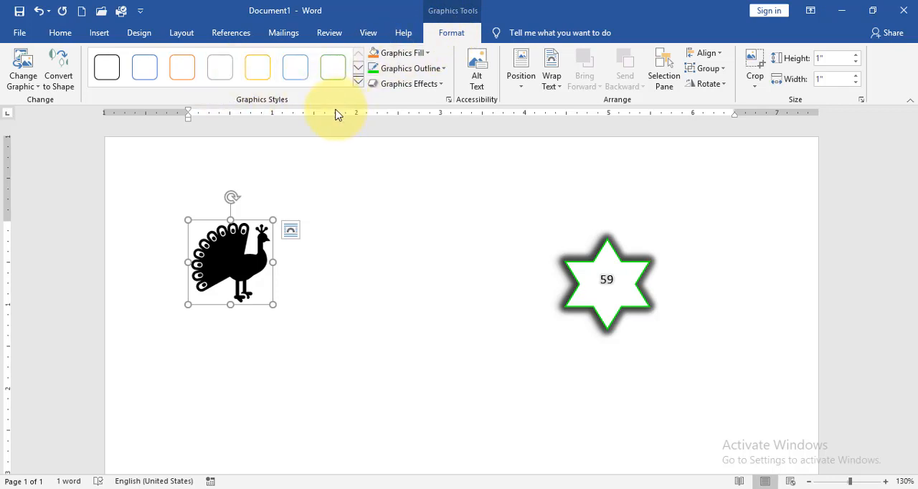
click(24, 85)
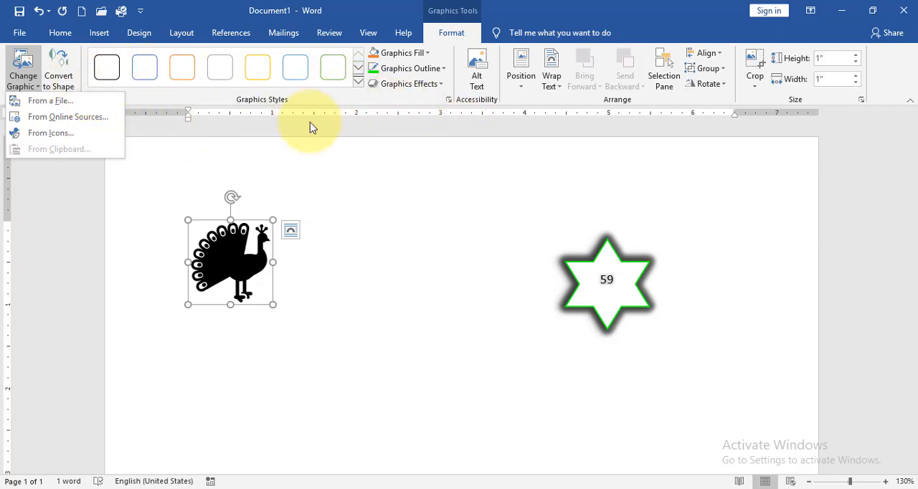
click(331, 165)
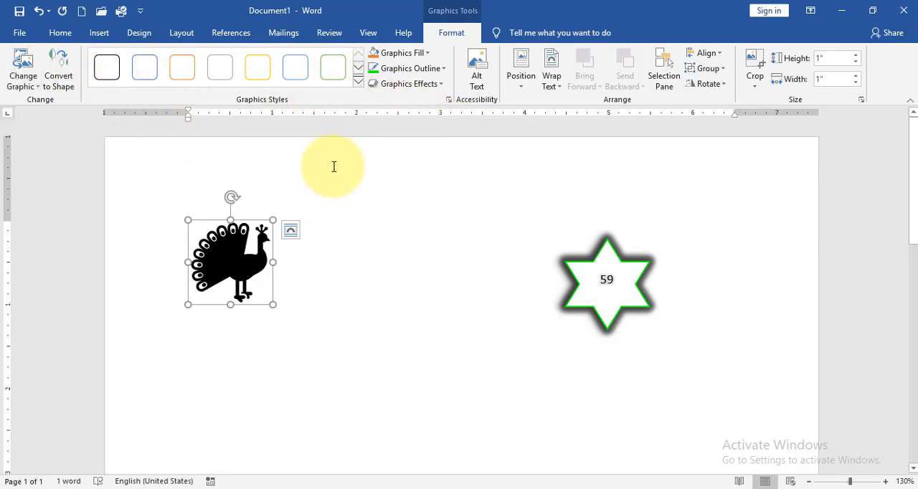
click(358, 81)
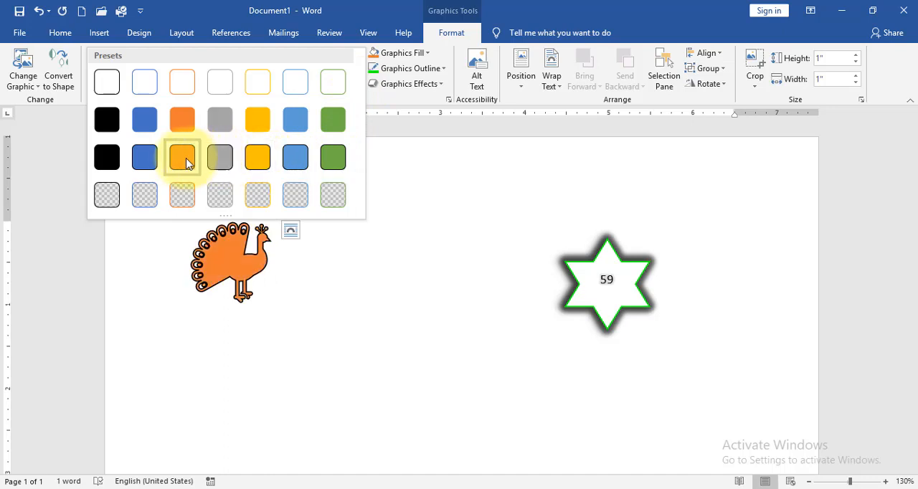
click(262, 99)
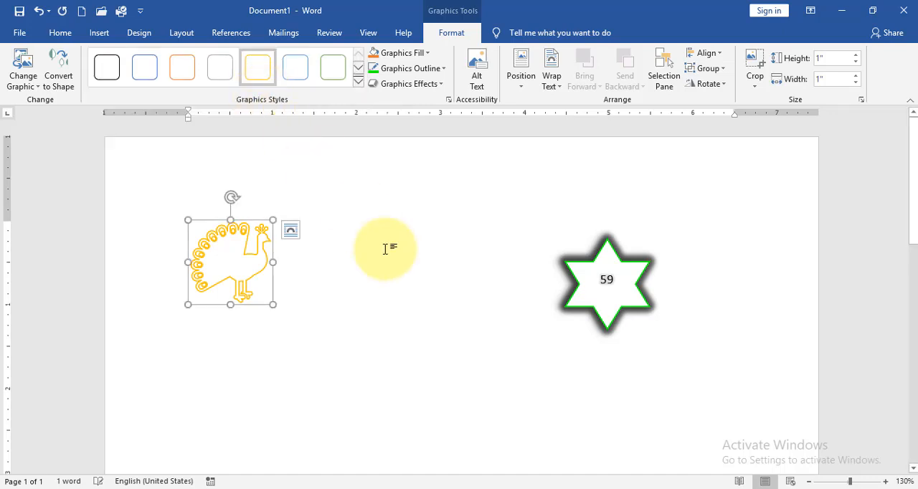
Change the peacock icon's outline to the Square Dot dash style
click(431, 55)
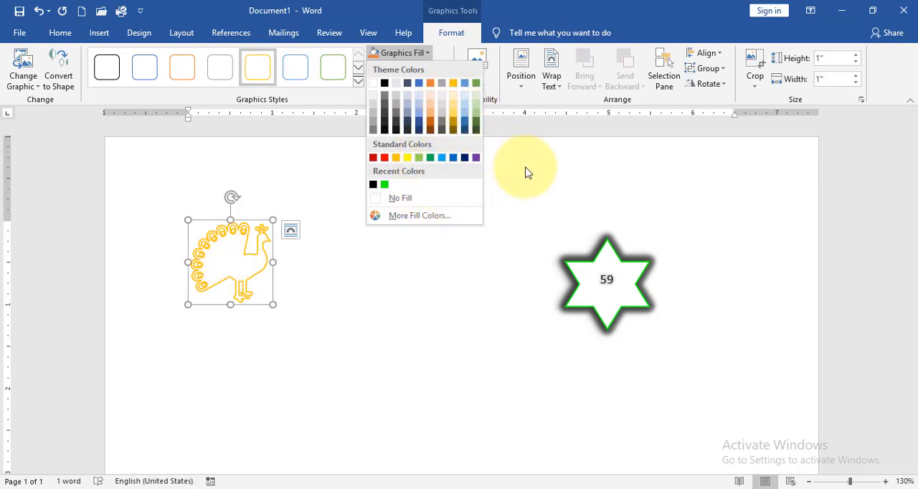
key(Escape)
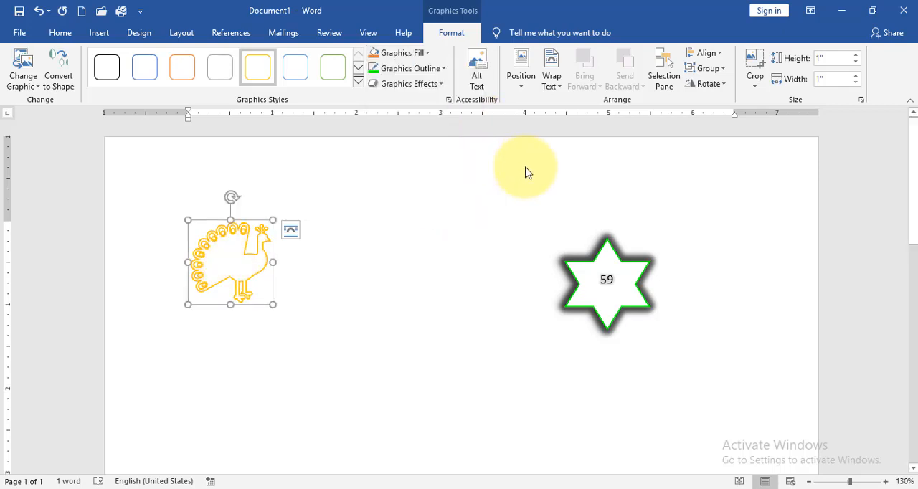
click(439, 75)
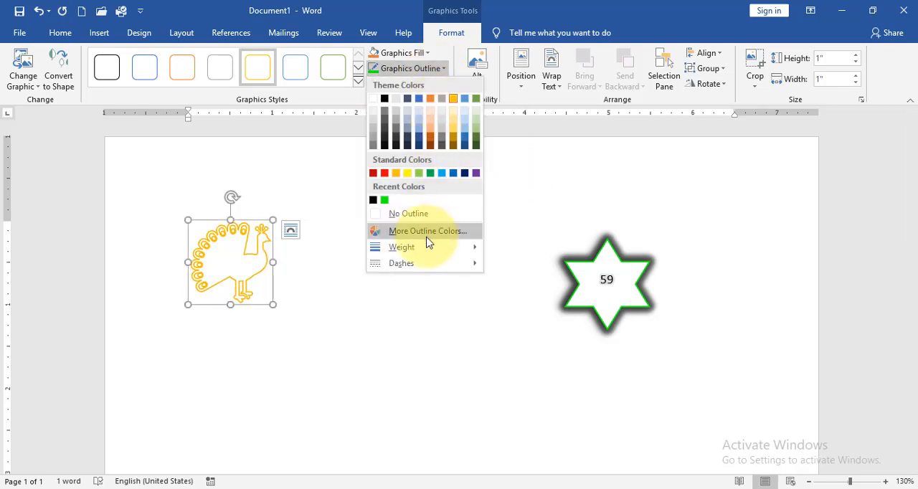
mouse_move(407, 247)
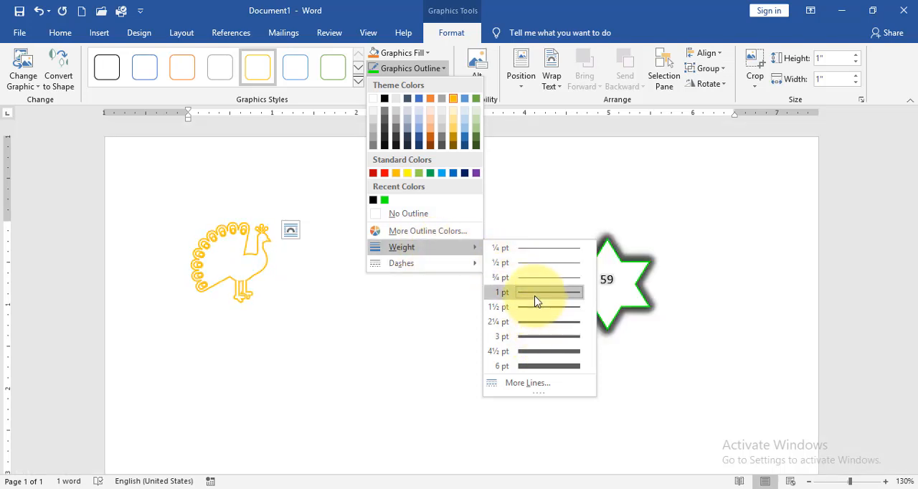
mouse_move(447, 265)
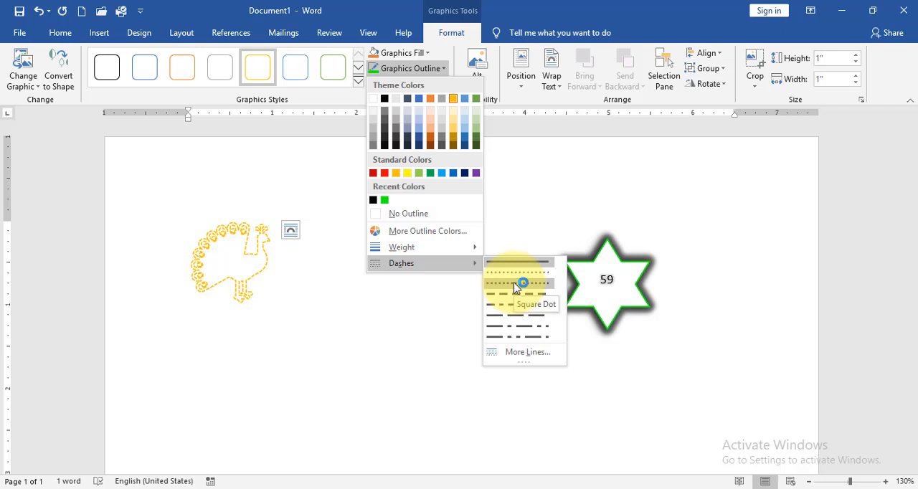
click(517, 284)
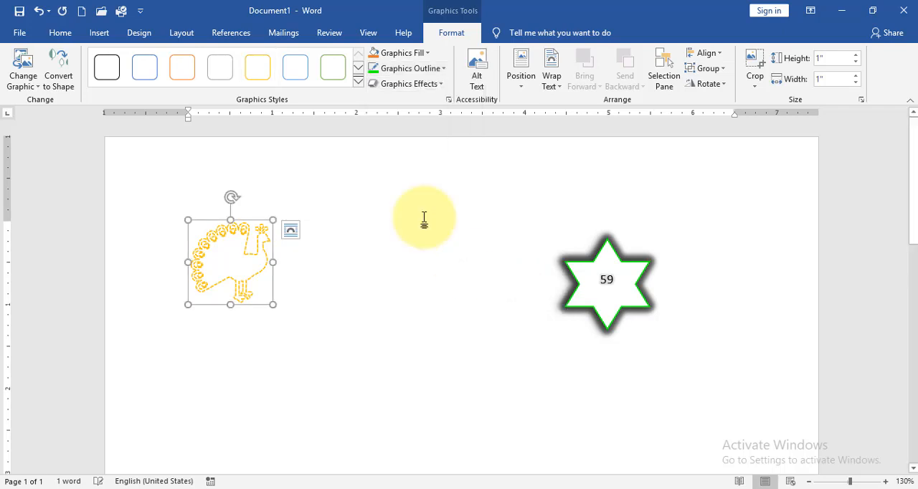
click(428, 68)
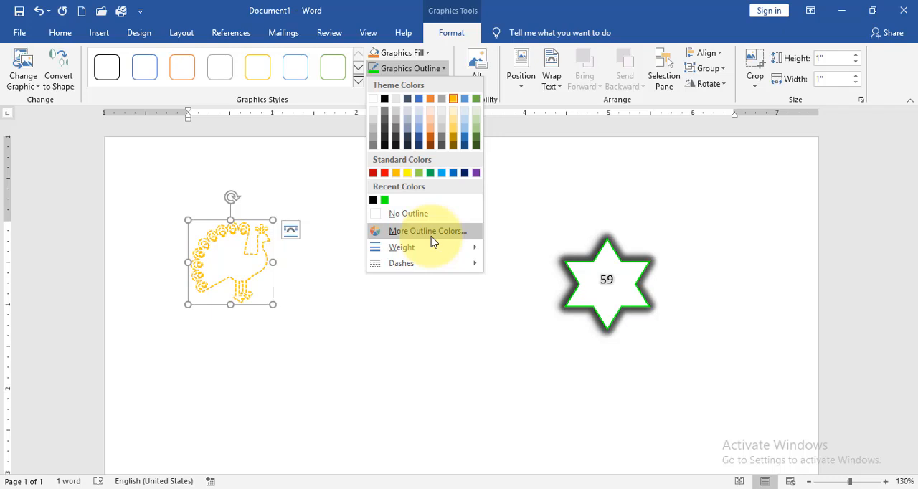
click(430, 57)
click(430, 55)
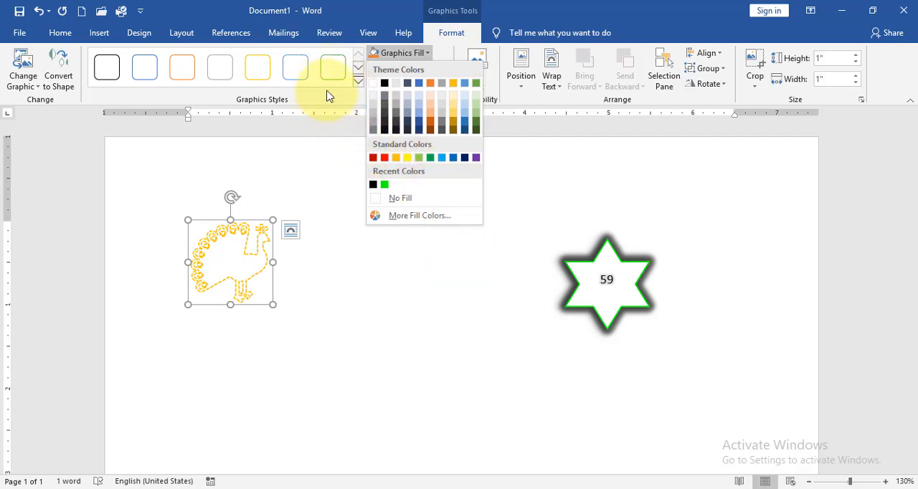
click(486, 314)
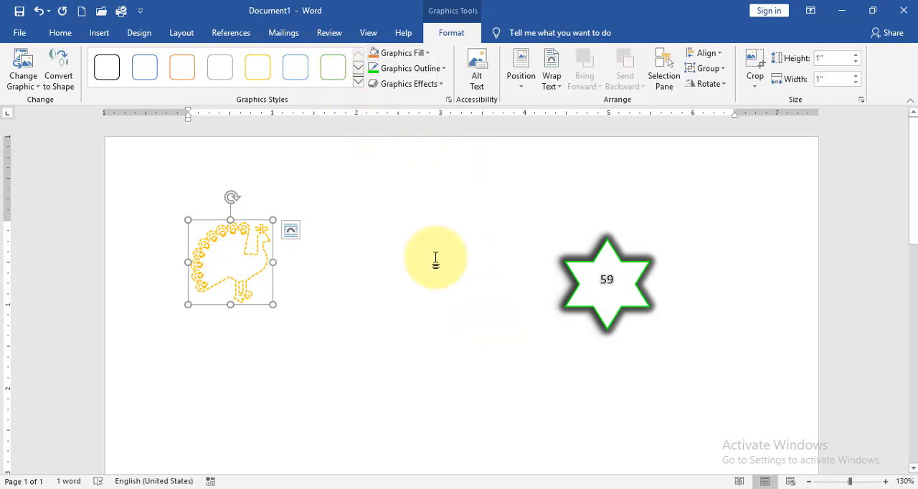
Apply the inner shadow effect that shades the lower inside edge to the peacock icon
click(409, 83)
mouse_move(424, 197)
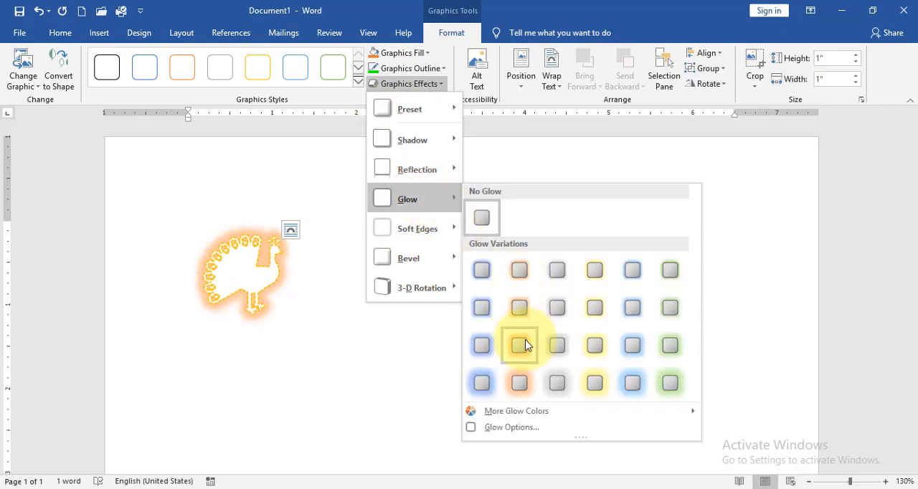
mouse_move(379, 260)
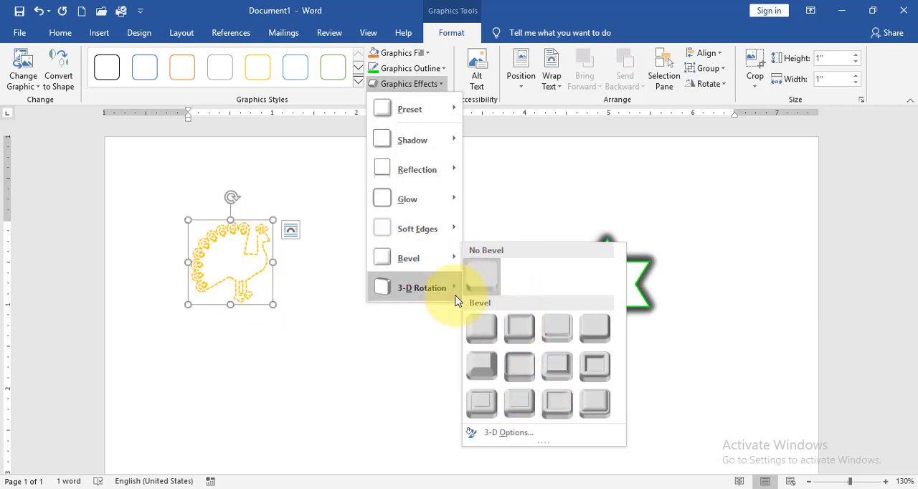
mouse_move(406, 296)
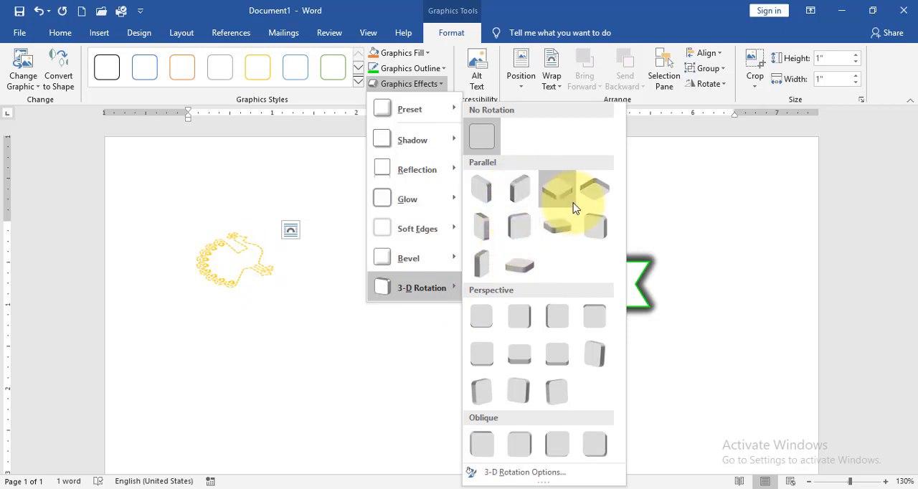
mouse_move(416, 204)
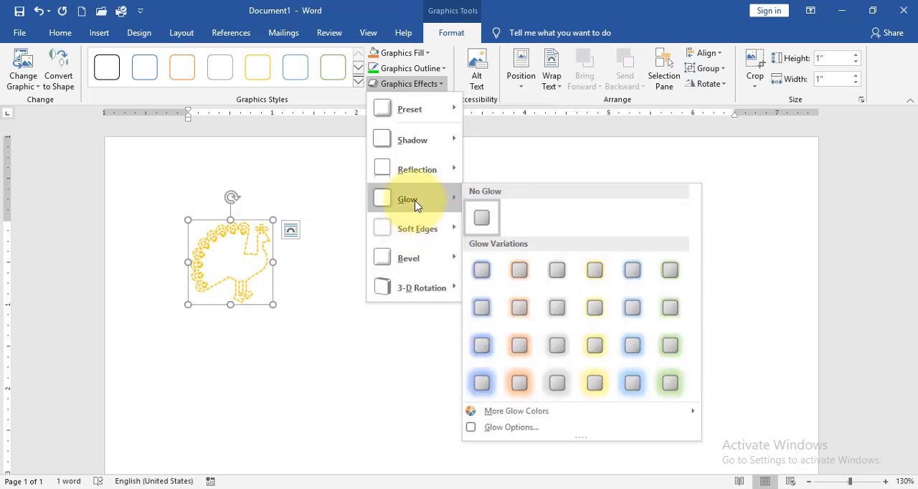
mouse_move(420, 179)
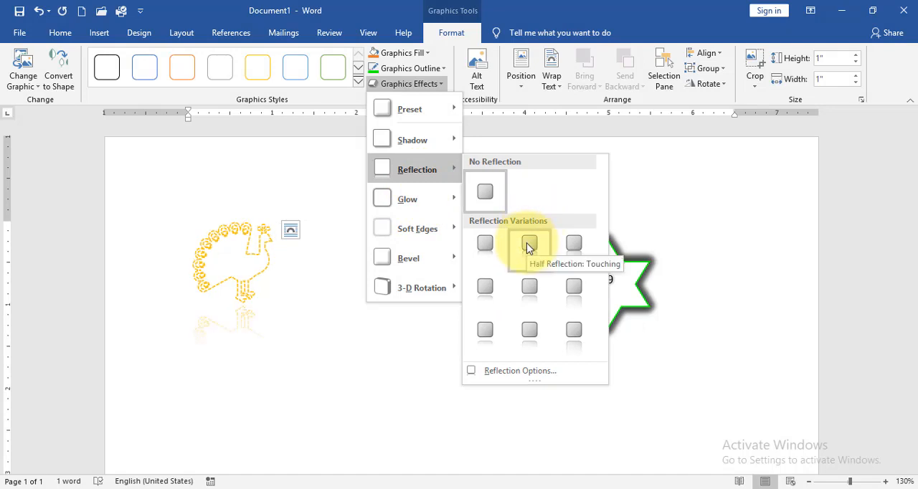
mouse_move(425, 140)
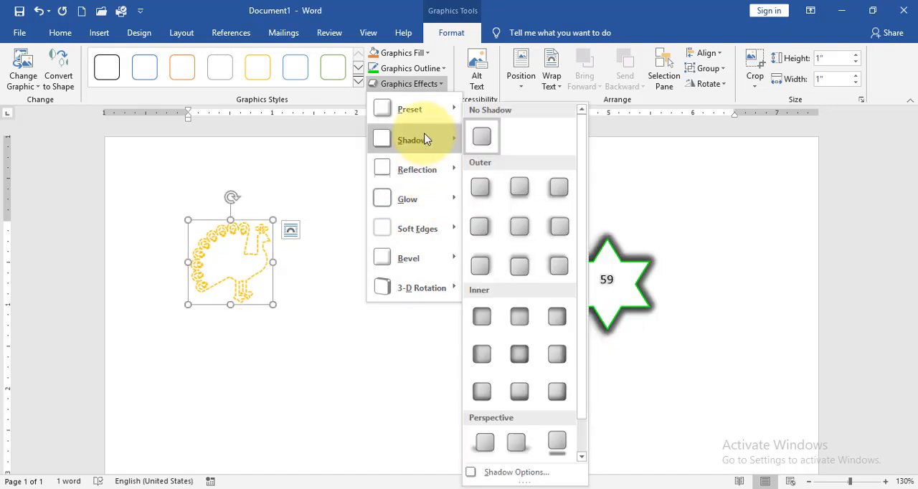
click(518, 393)
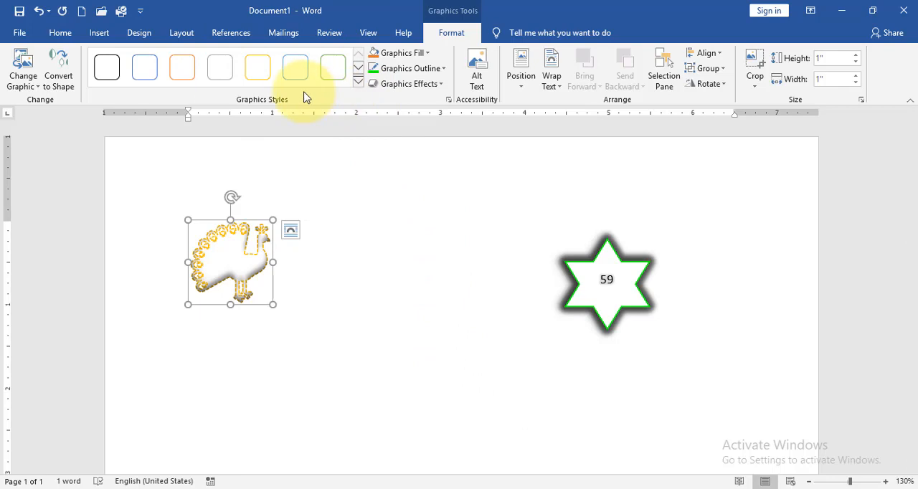
Convert the peacock icon to a Microsoft Office drawing object and move it about an inch to the right
click(59, 82)
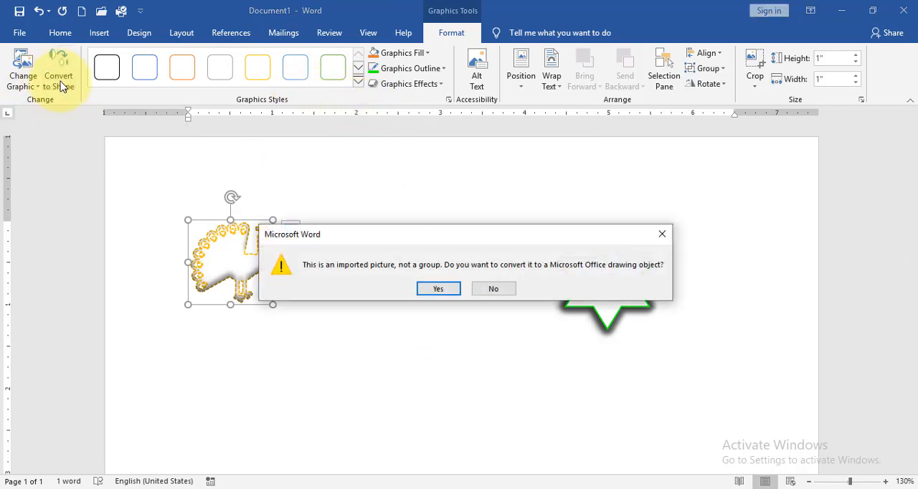
click(430, 288)
mouse_move(209, 249)
mouse_down()
mouse_move(404, 267)
mouse_move(418, 278)
mouse_move(289, 234)
mouse_move(309, 279)
mouse_up()
click(362, 265)
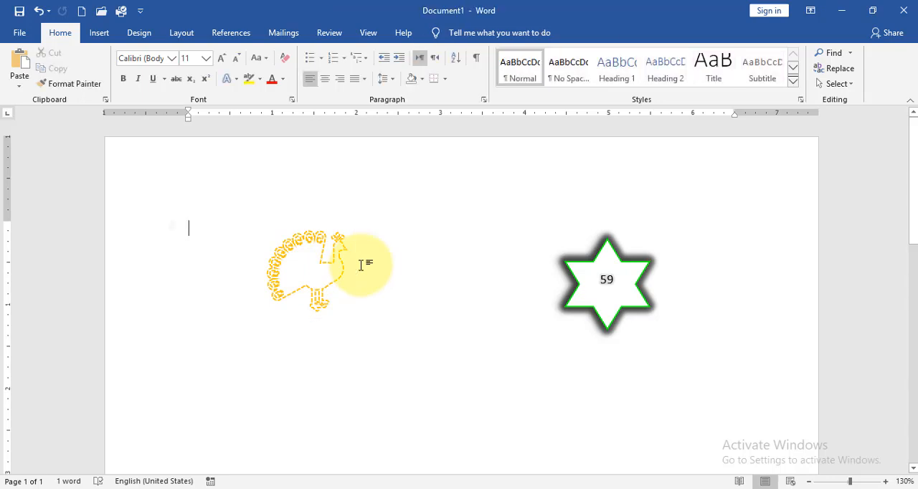
Insert the long-sleeved shirt icon from the Apparel category into the document
click(99, 33)
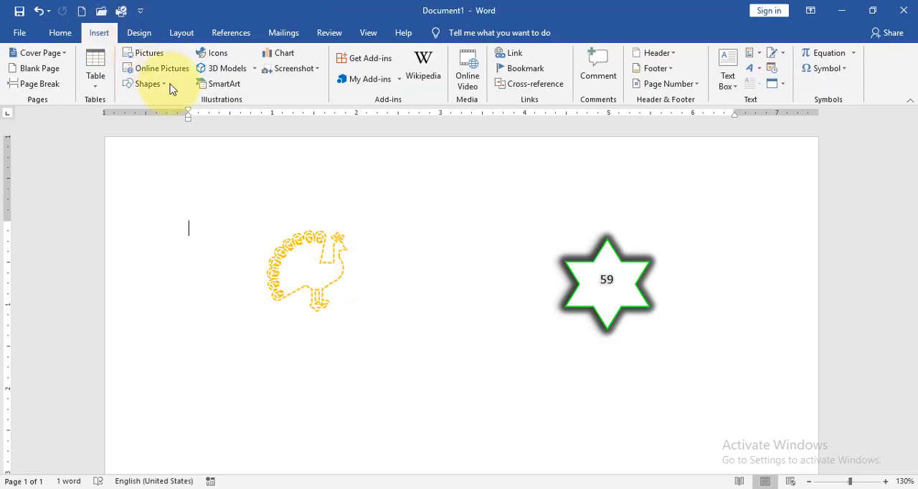
click(217, 55)
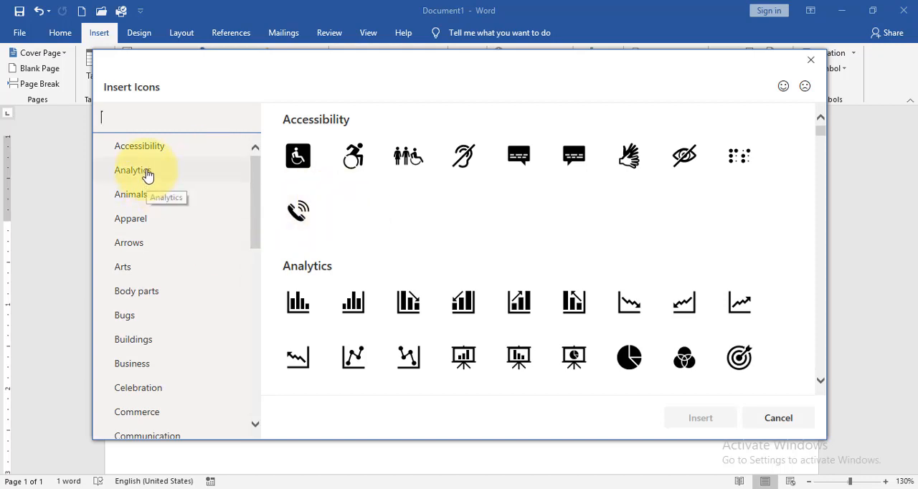
click(143, 226)
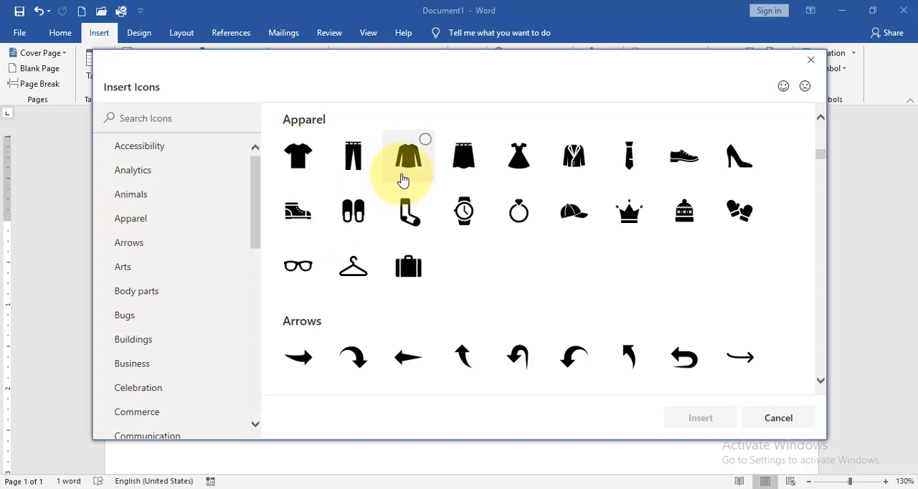
double_click(403, 181)
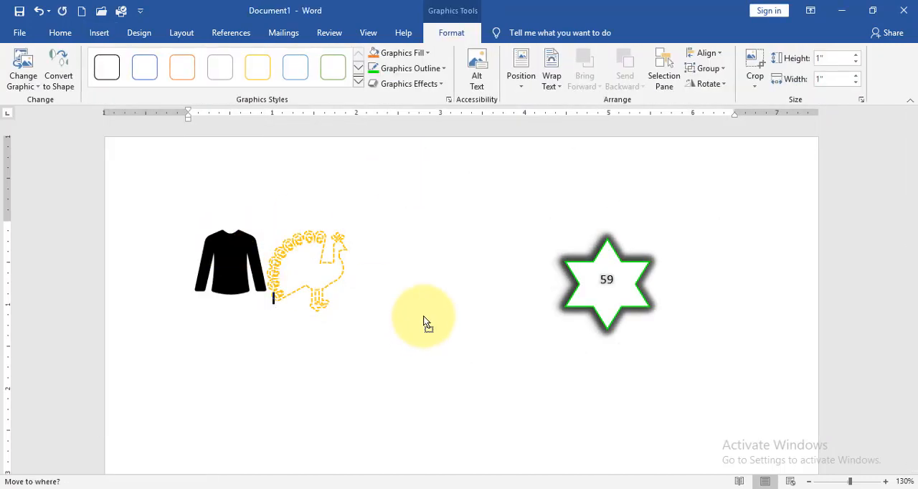
Set the shirt icon's text wrapping to In Front of Text and fit it inside the star at about 0.6" by 0.6"
mouse_move(232, 270)
mouse_down()
mouse_move(233, 310)
mouse_move(234, 279)
mouse_move(328, 265)
mouse_move(222, 267)
mouse_up()
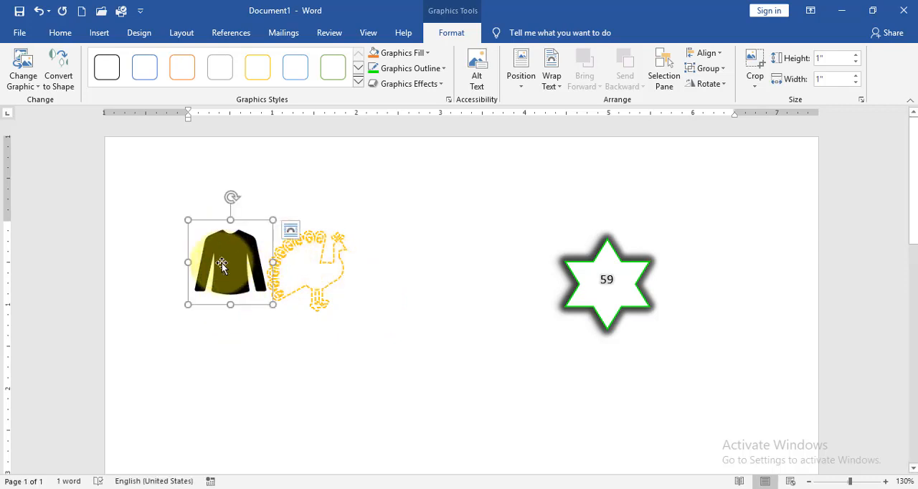
click(517, 85)
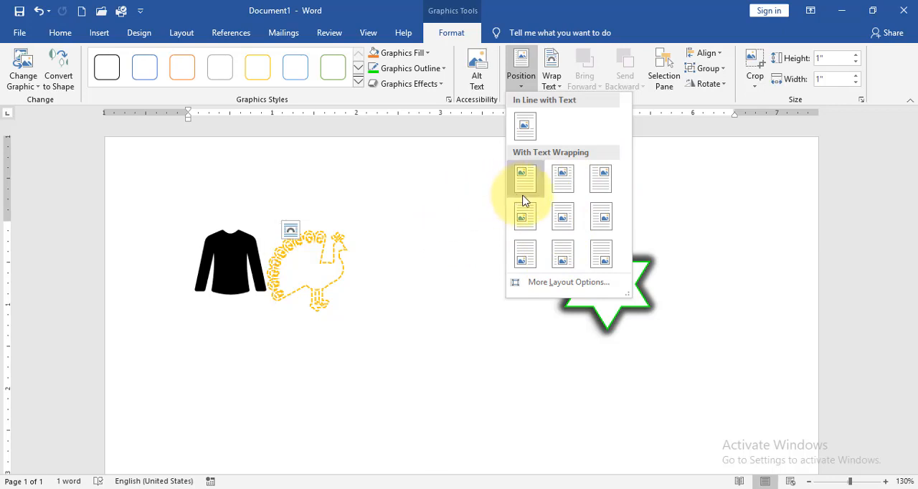
click(555, 83)
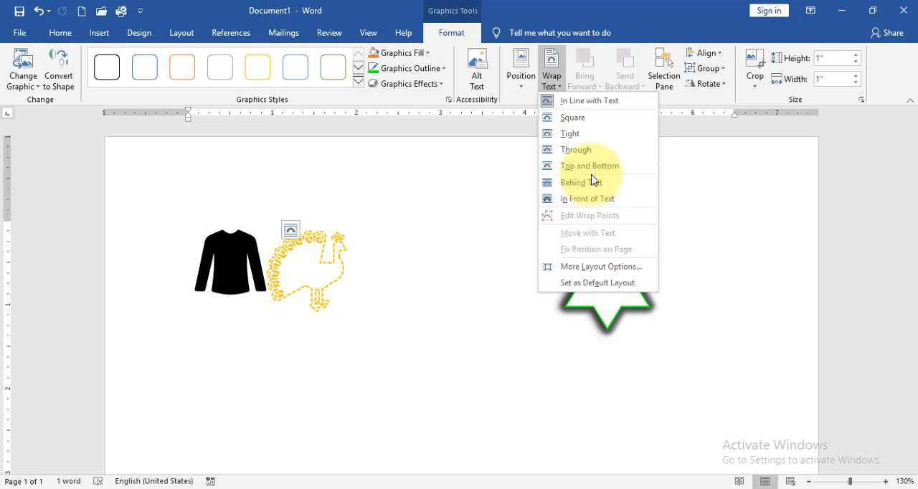
click(591, 199)
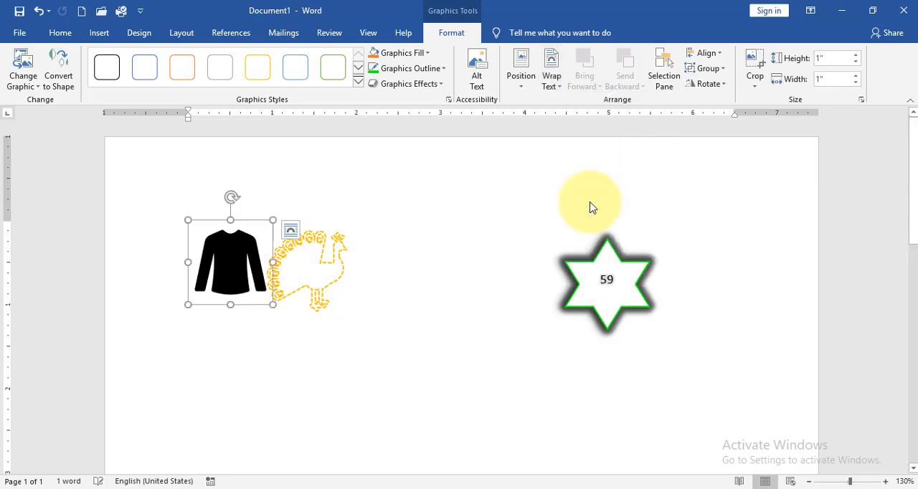
drag(254, 264, 630, 288)
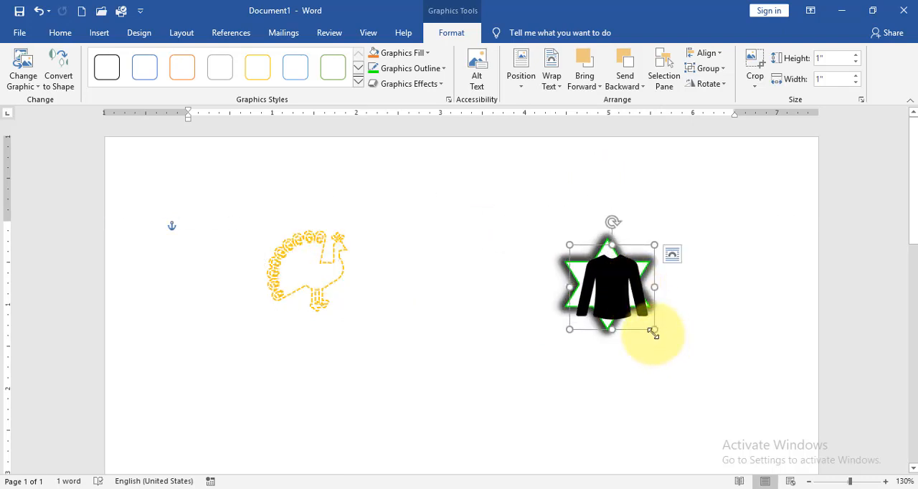
drag(653, 331, 609, 287)
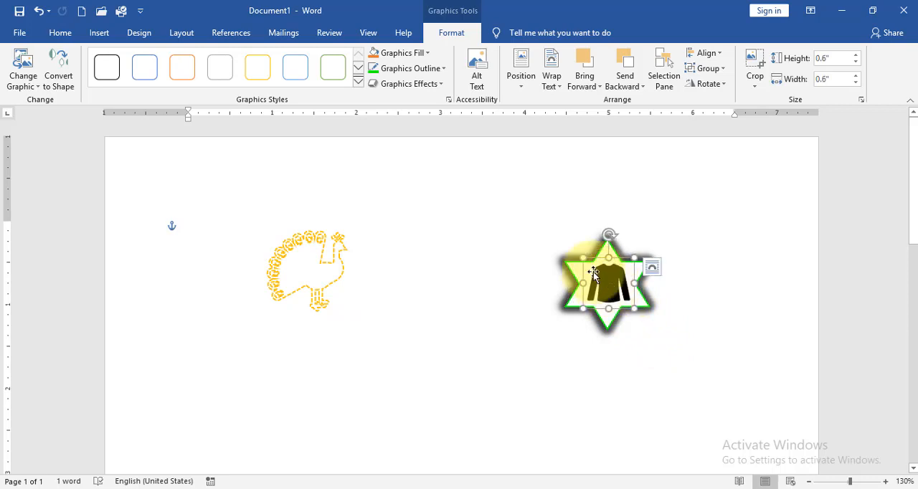
Set the shirt icon's text wrapping to Behind Text and move it between the peacock and the star
click(552, 79)
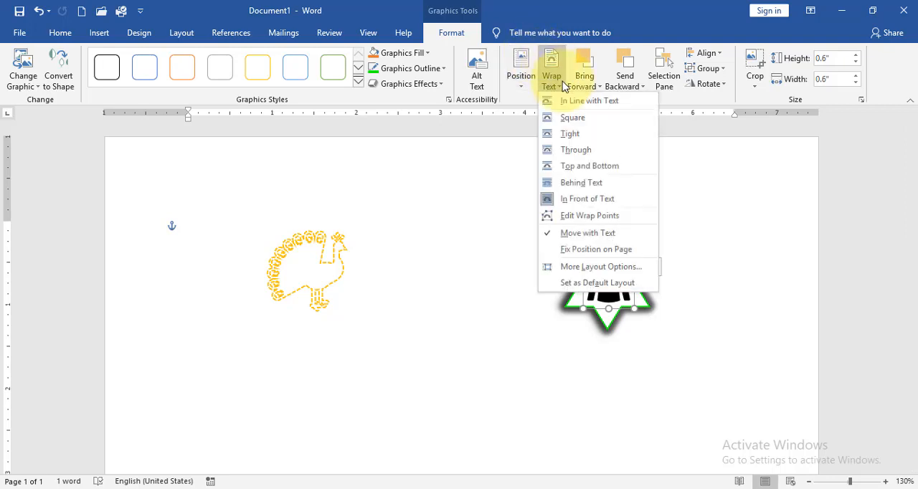
click(578, 184)
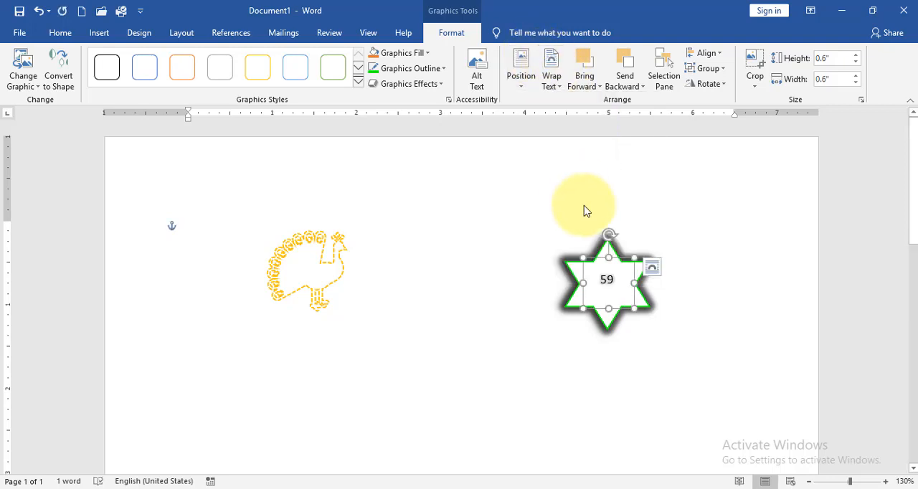
drag(600, 263, 405, 265)
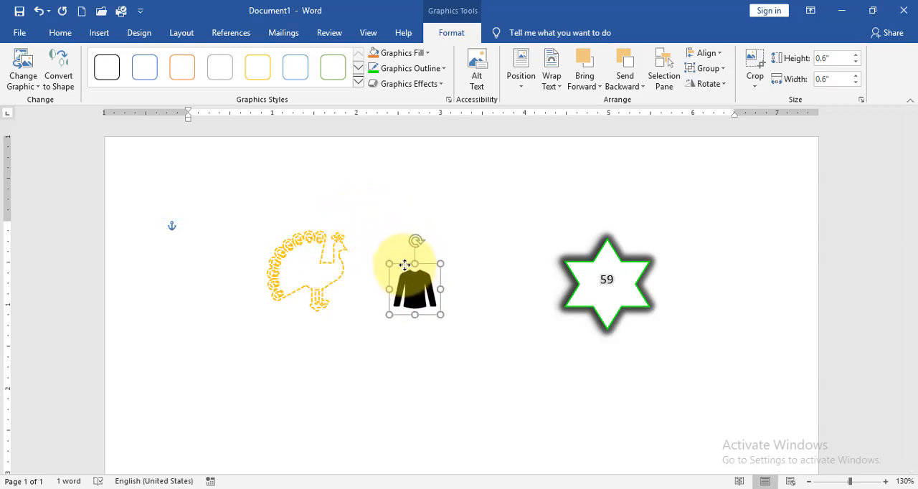
click(463, 302)
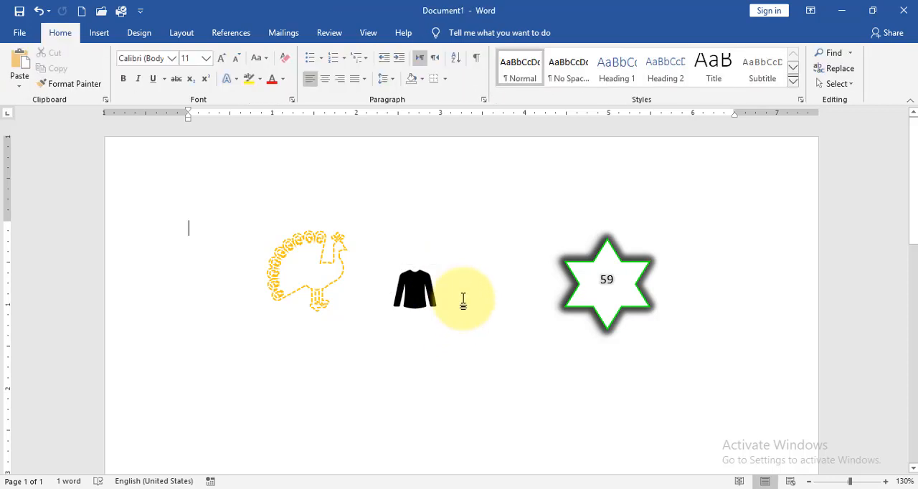